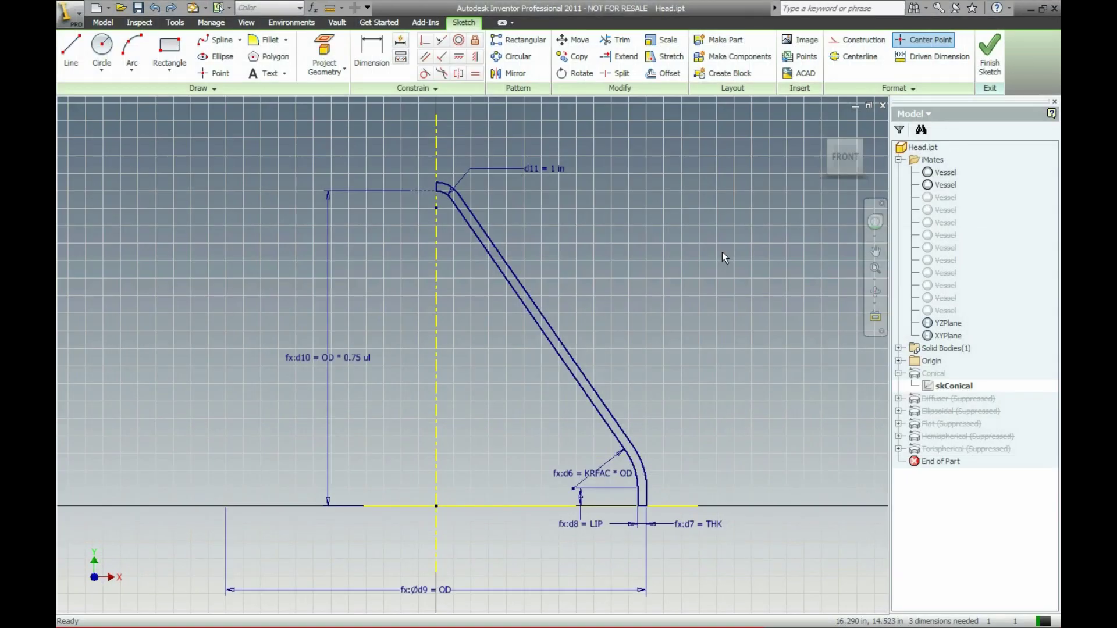
- Finish the conical sketch to build the cone solid and bring up the Conical feature's actions
right_click(721, 252)
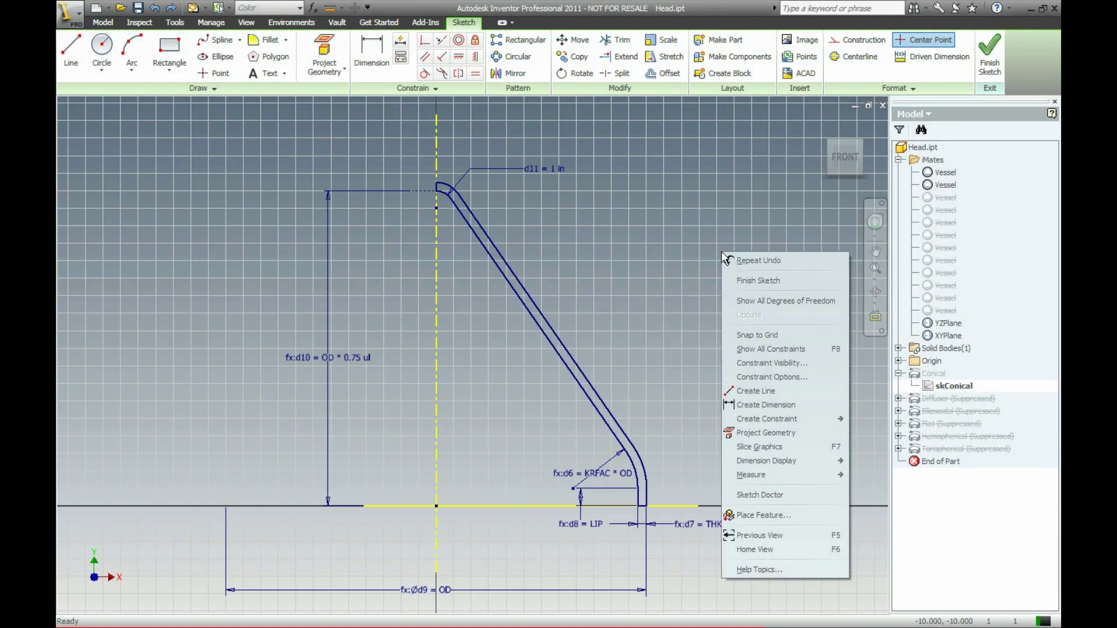
left_click(756, 278)
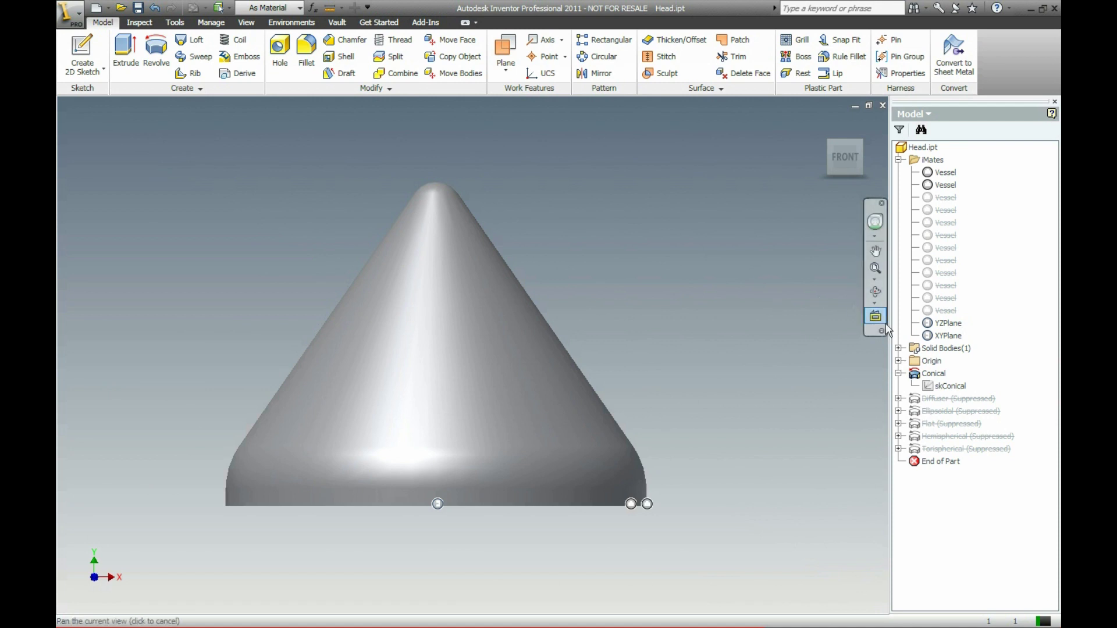
left_click(899, 362)
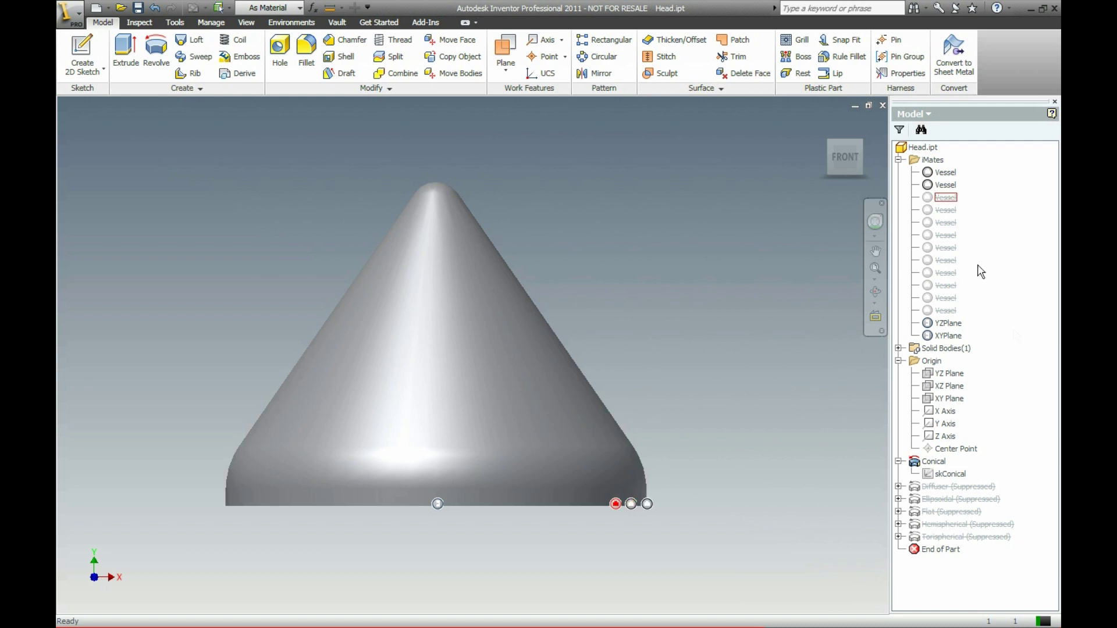
right_click(940, 465)
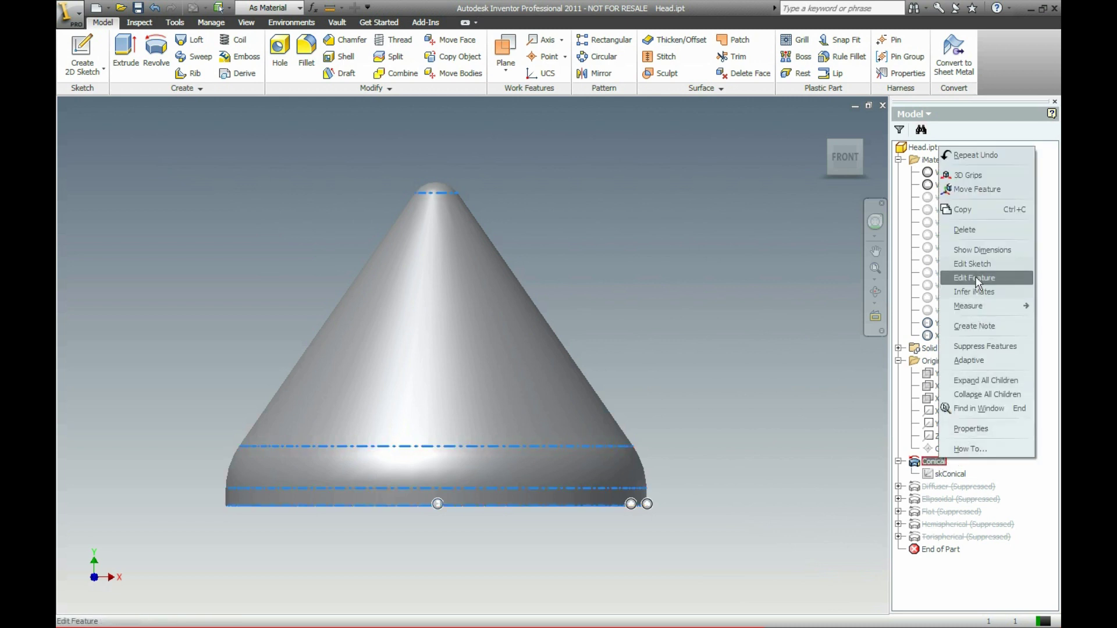
- Suppress the Conical feature, then finish the diffuser sketch to build the bowl solid in home view
left_click(970, 347)
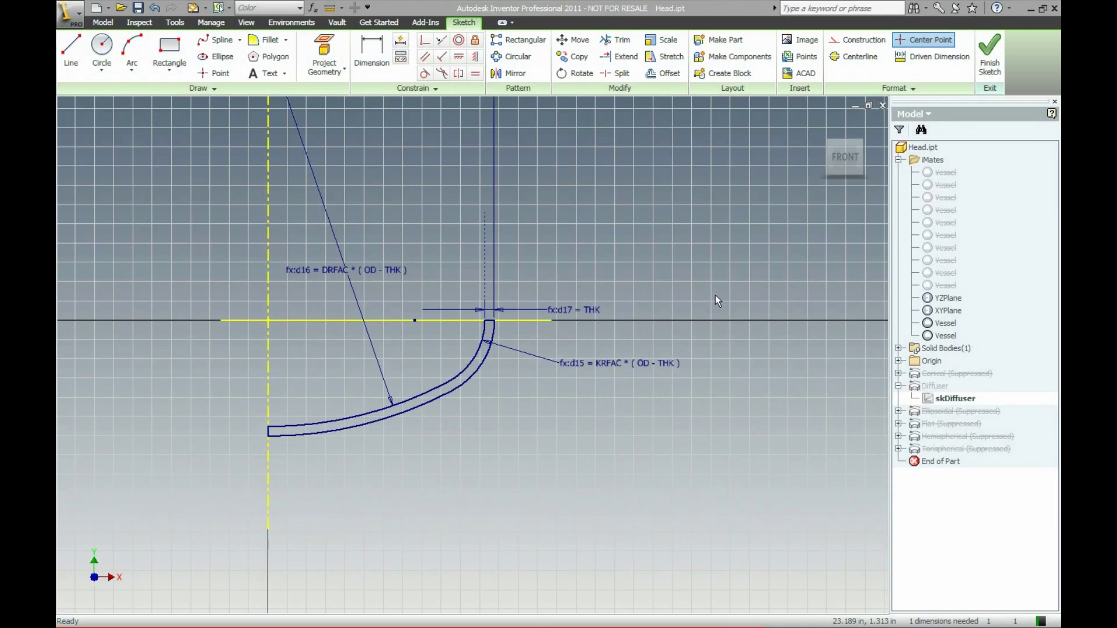
right_click(714, 295)
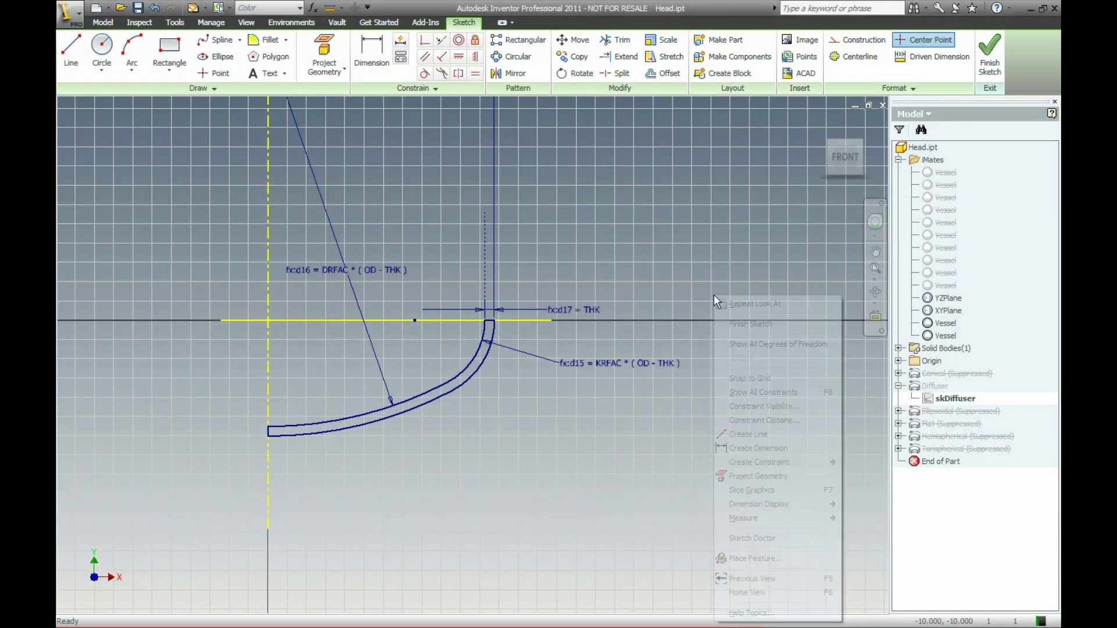
left_click(749, 323)
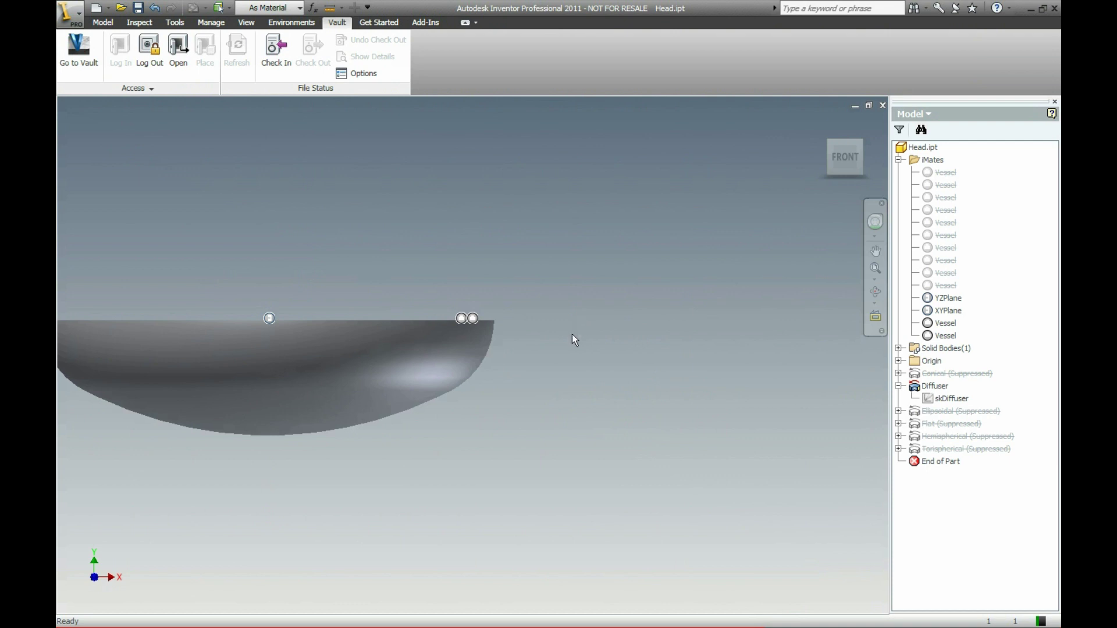
key("F6")
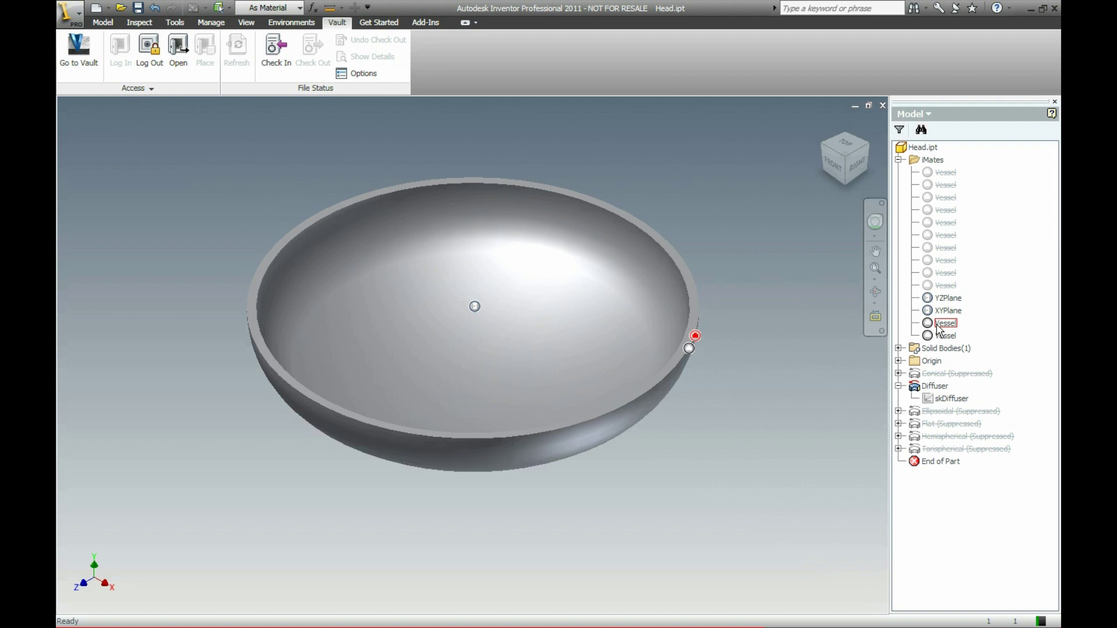
- Edit a Vessel iMate, keeping its aligned solution, and confirm the settings
left_click(942, 323)
right_click(943, 323)
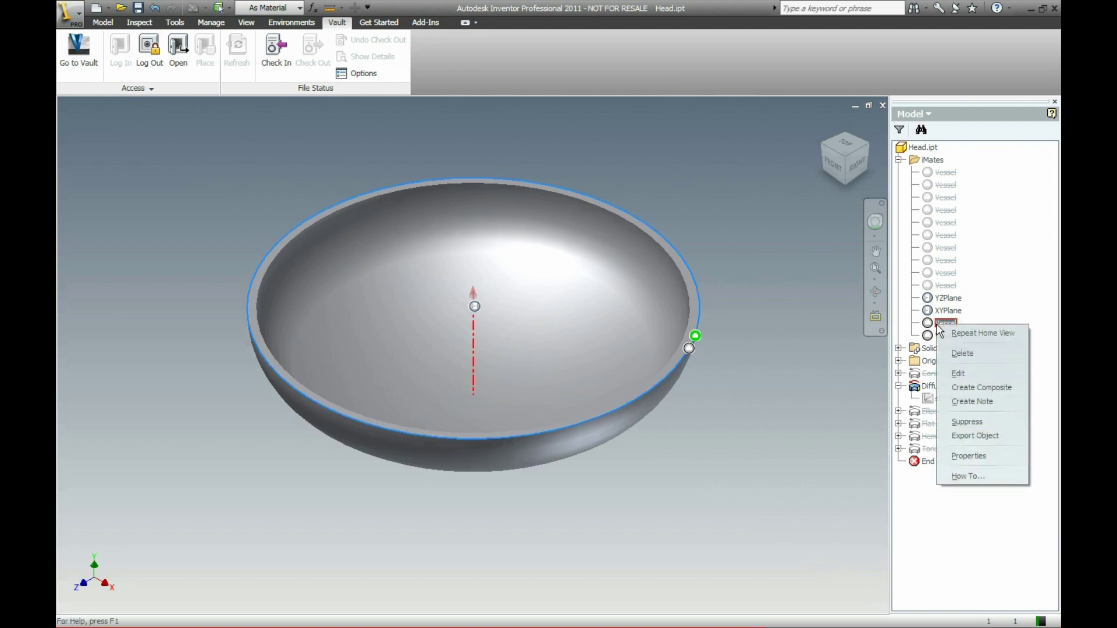
left_click(969, 375)
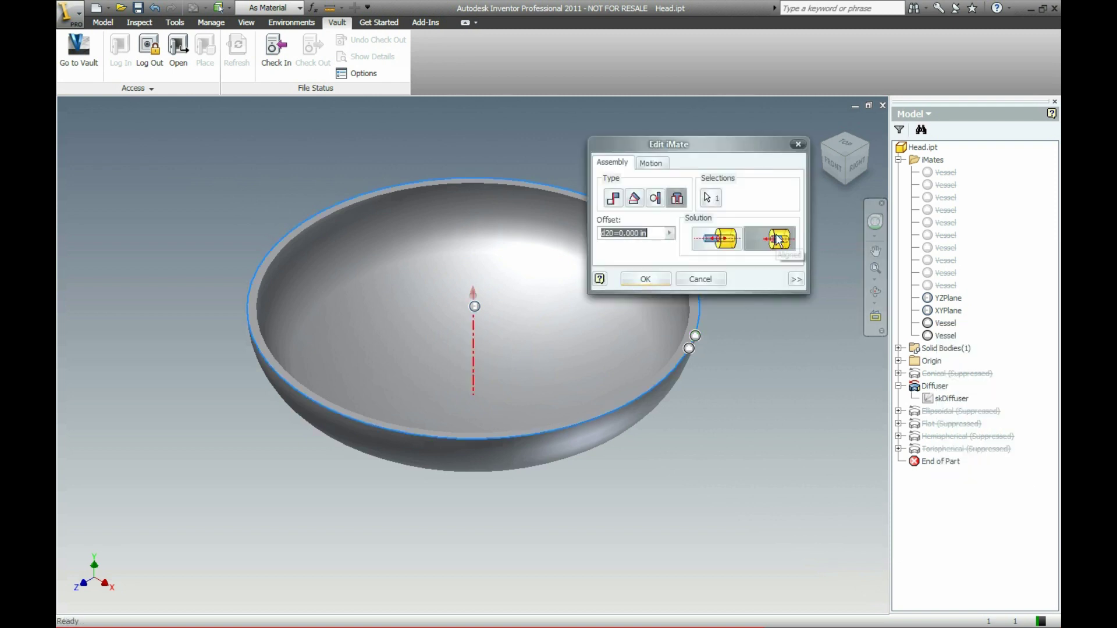
left_click(777, 237)
left_click(655, 281)
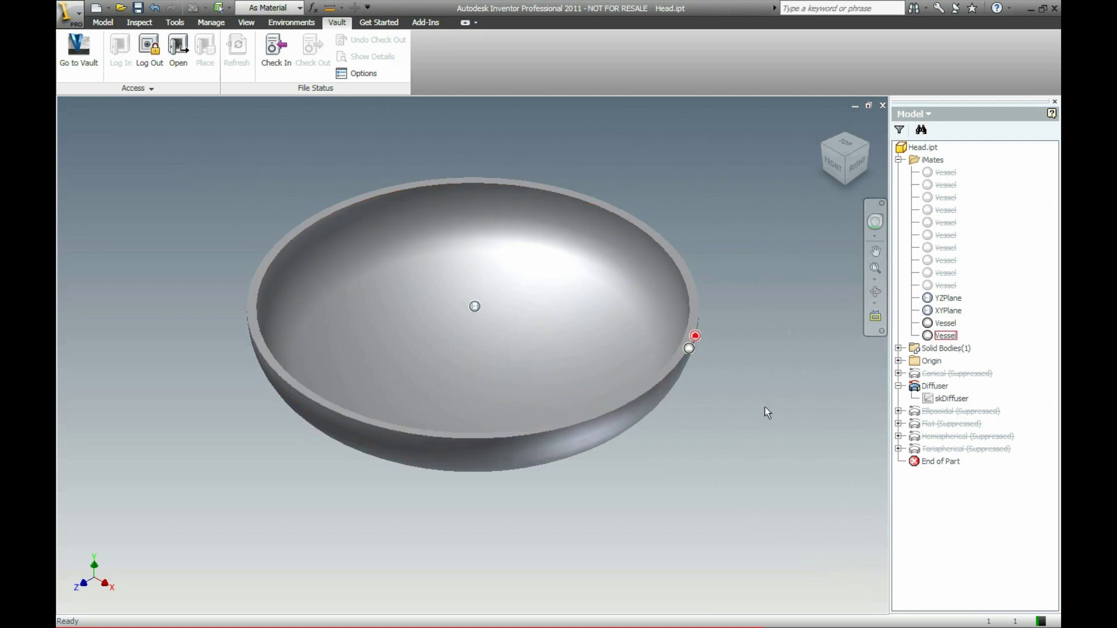
- Suppress the Diffuser feature
right_click(927, 395)
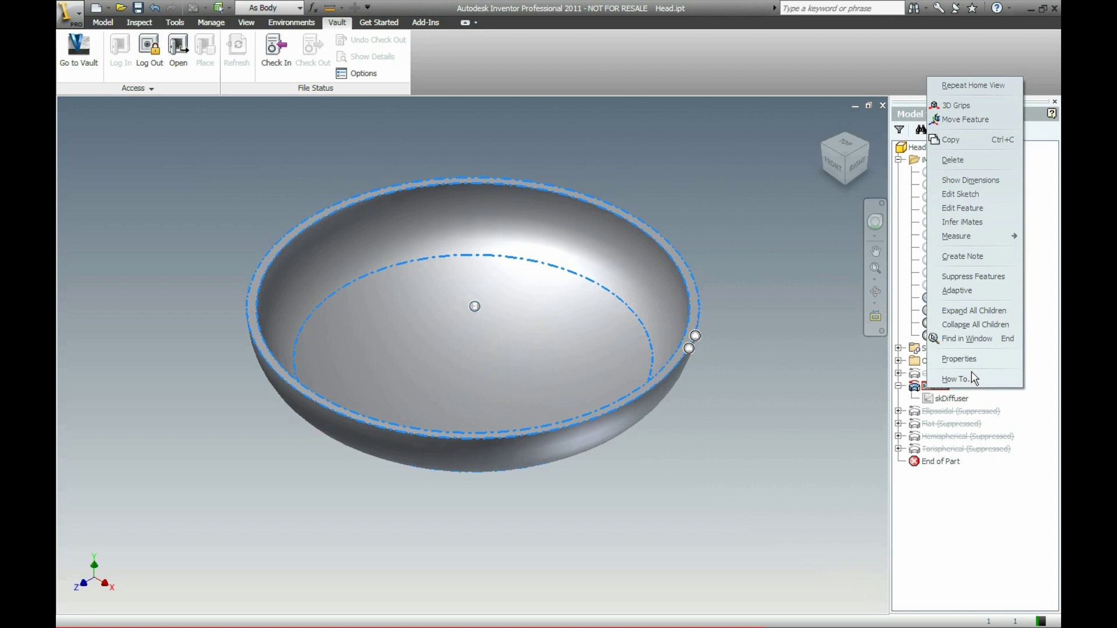
left_click(991, 281)
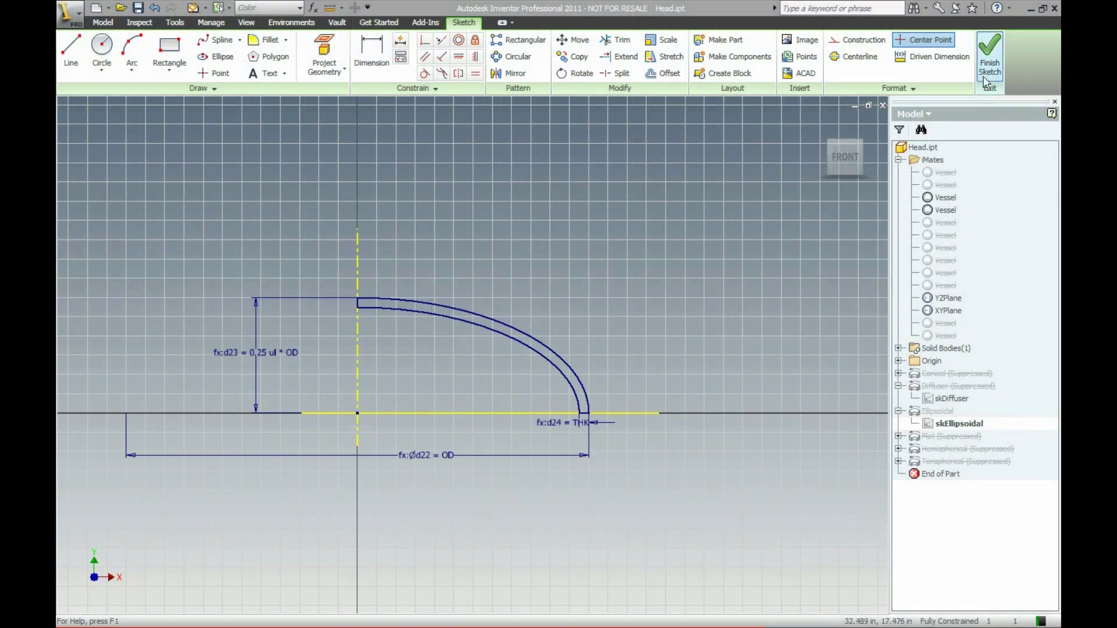
- Finish the ellipsoidal sketch to build the dome, view it in home view, then suppress Ellipsoidal
left_click(989, 52)
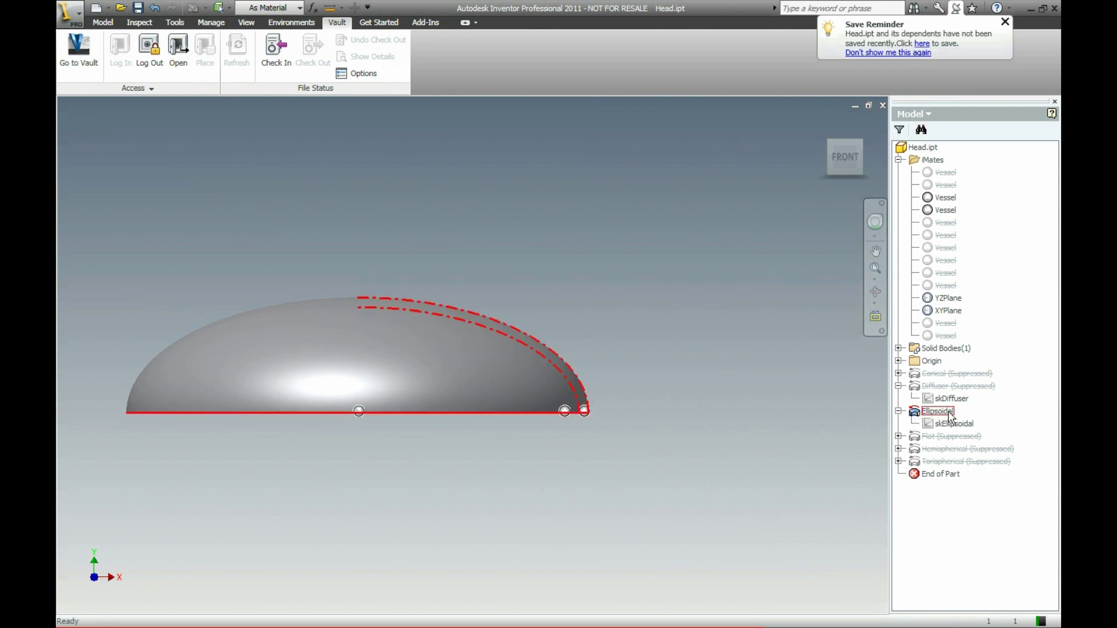
right_click(651, 399)
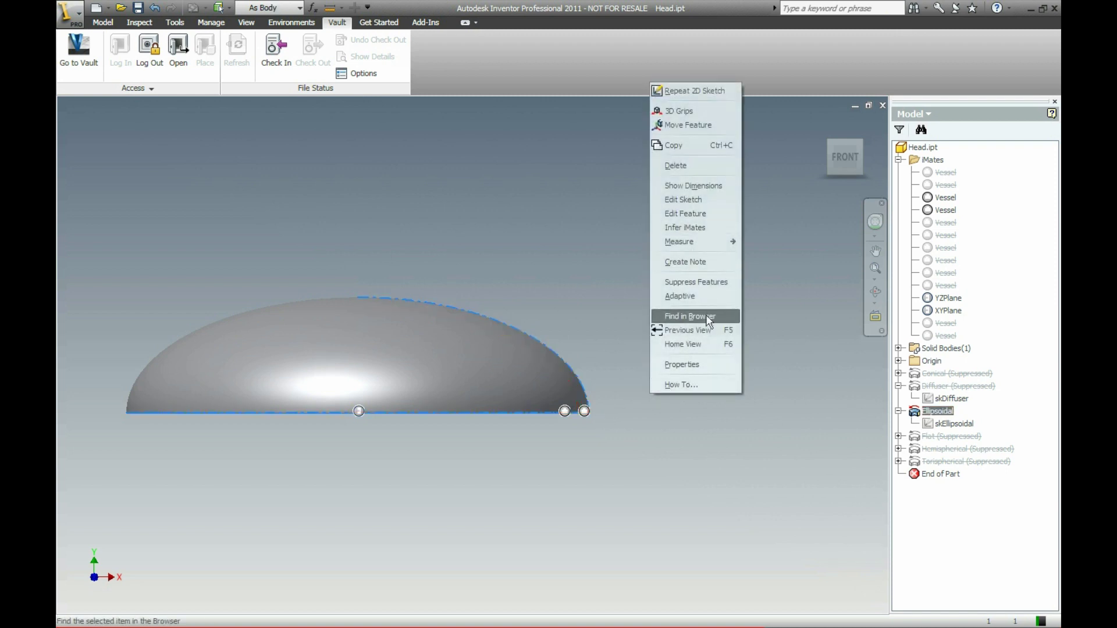
left_click(701, 345)
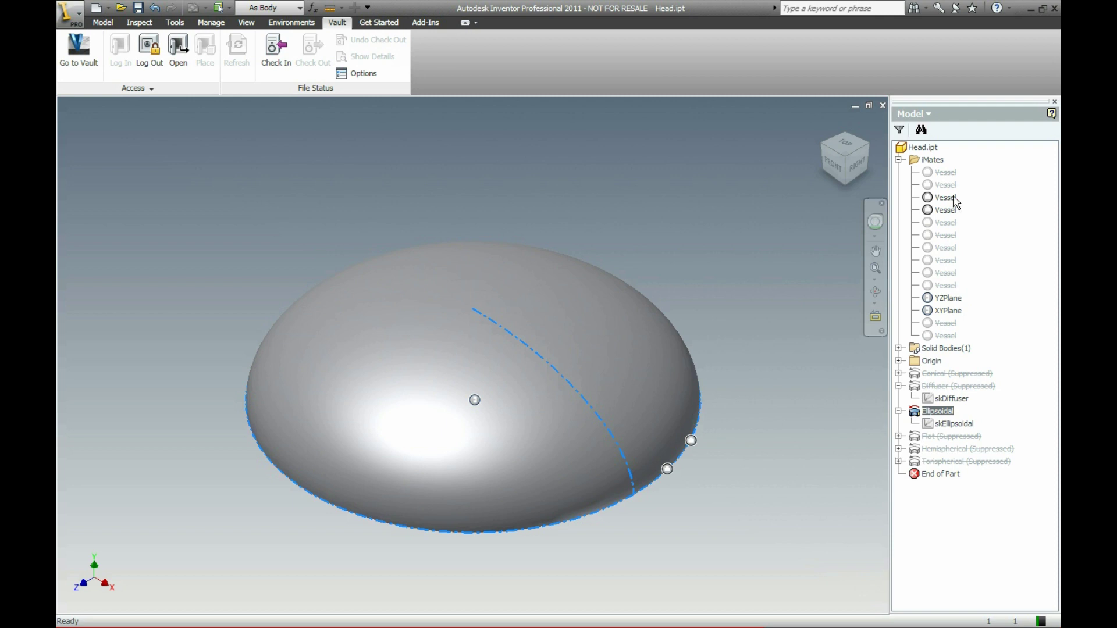
right_click(943, 417)
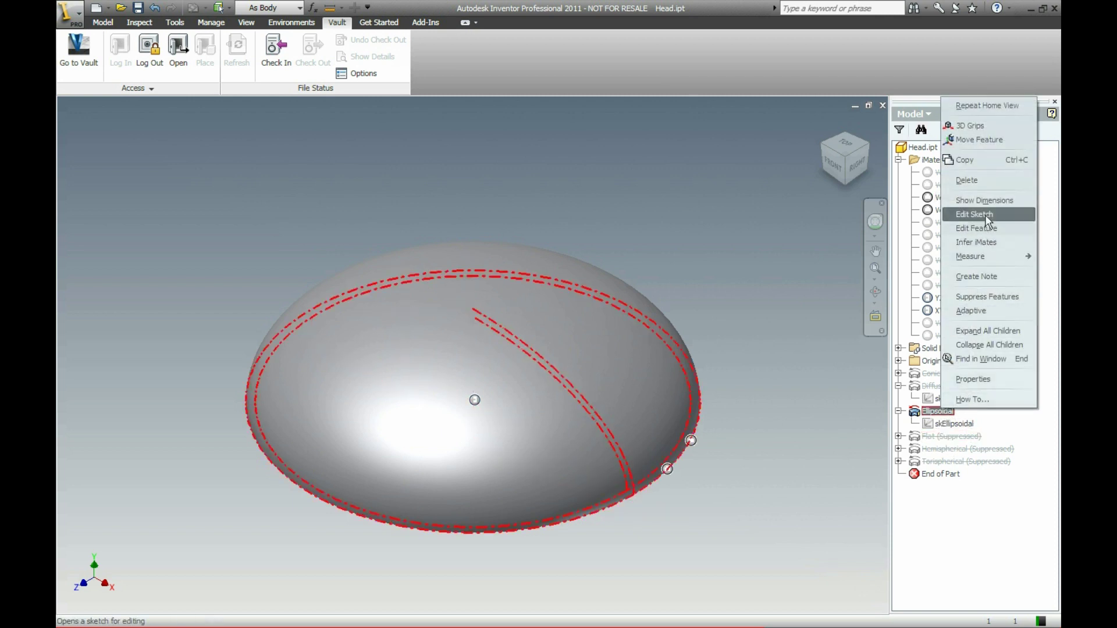
left_click(987, 296)
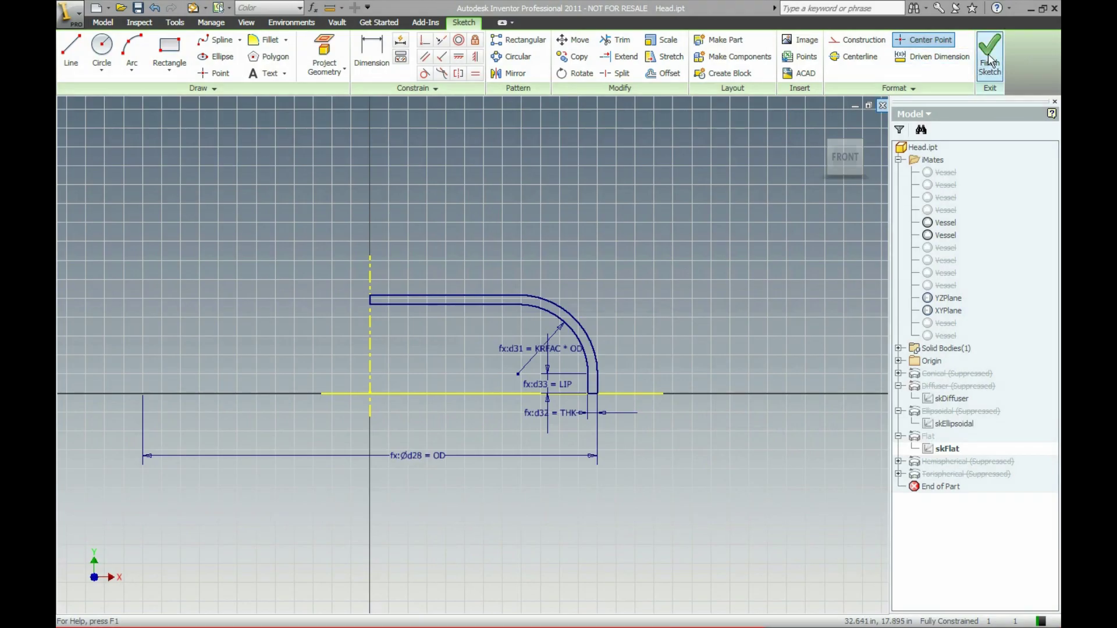
- Finish the flat head sketch to build the solid, then suppress the Flat feature
left_click(989, 59)
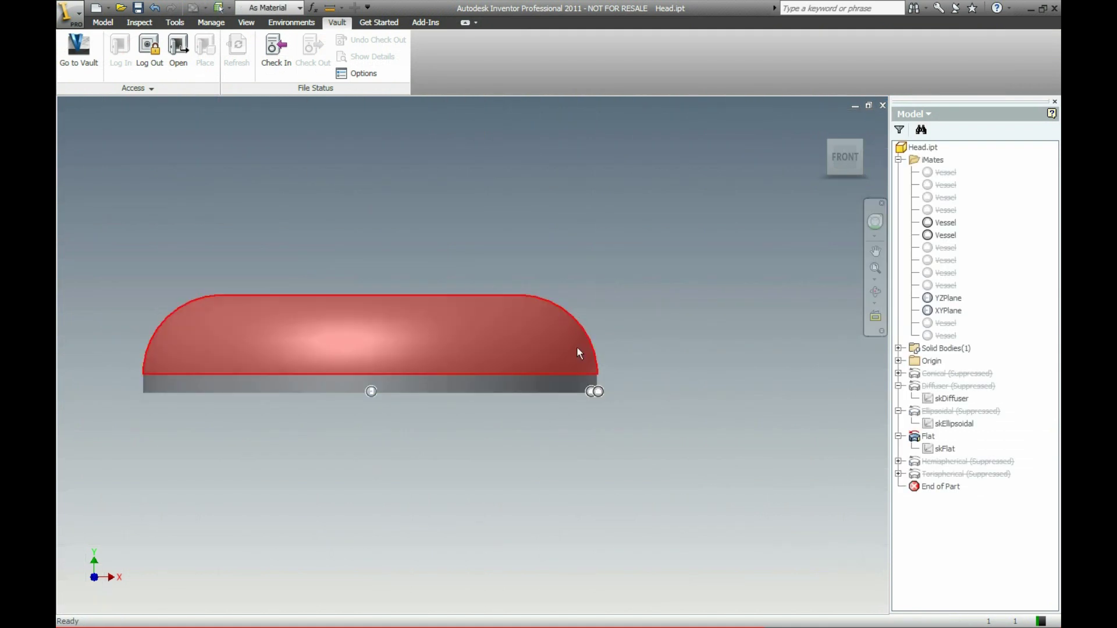
key("F6")
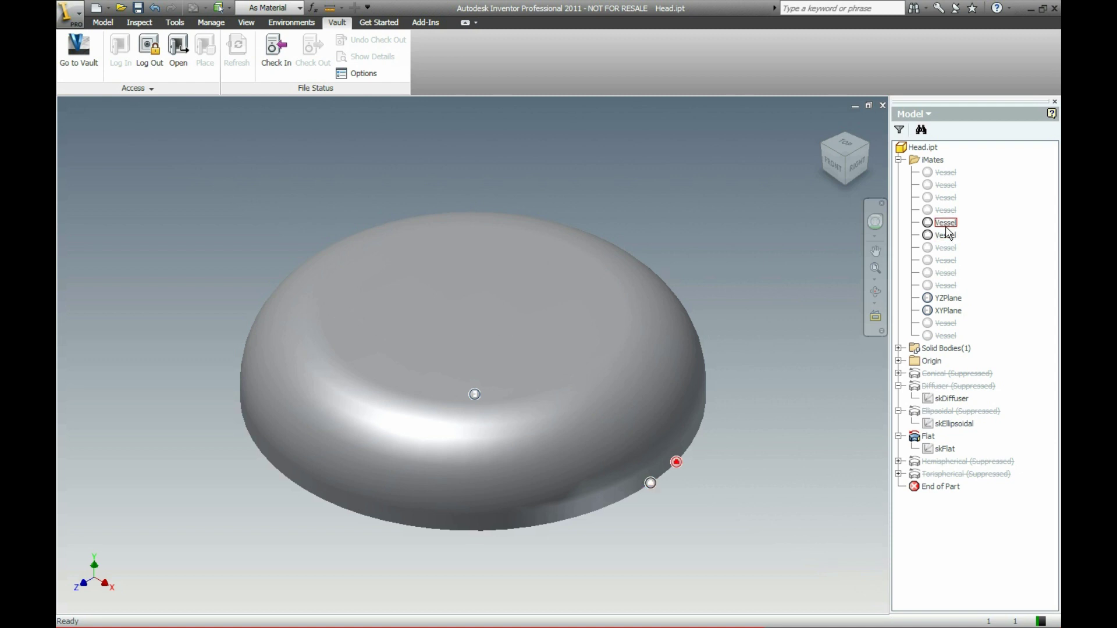
left_click(928, 436)
right_click(930, 443)
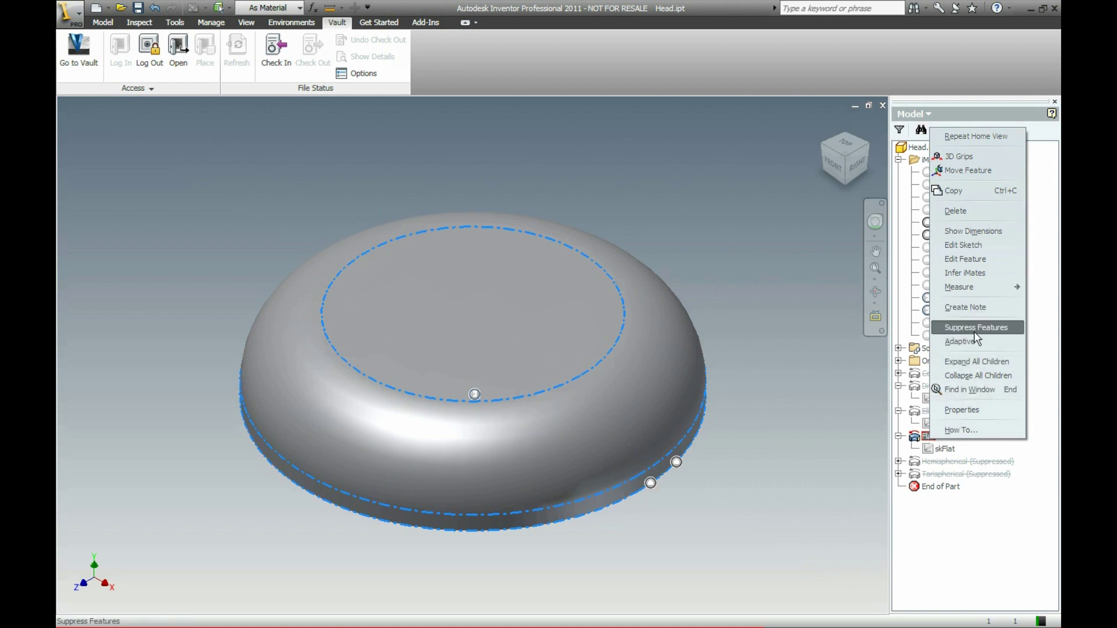
left_click(975, 327)
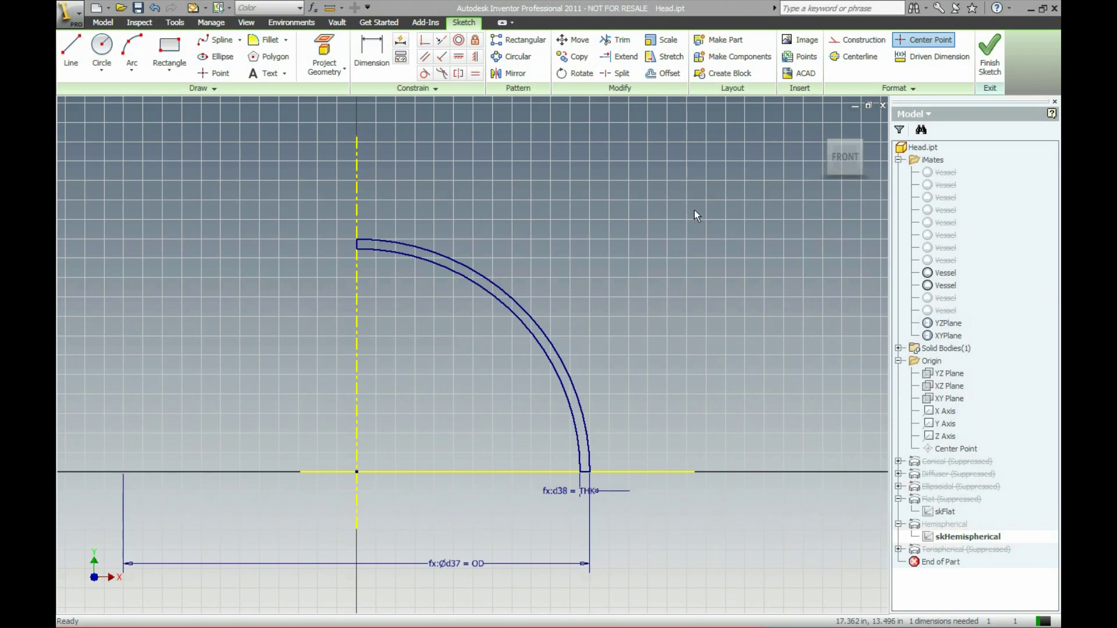
- Finish the hemispherical sketch to build the hemisphere, then suppress the Hemispherical feature
right_click(694, 210)
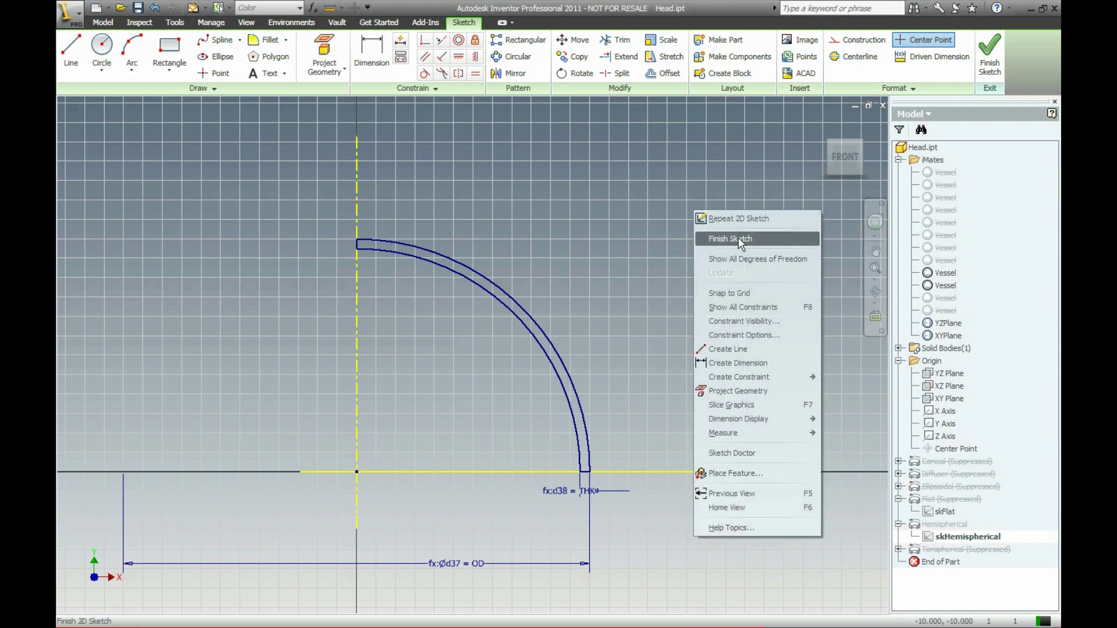
left_click(733, 239)
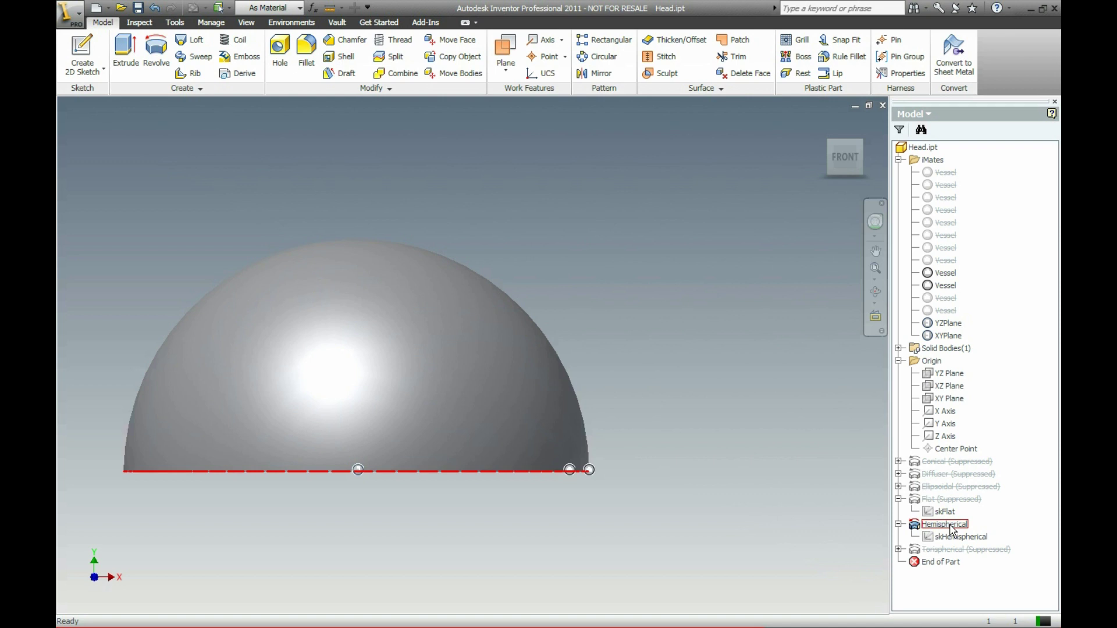
key("F6")
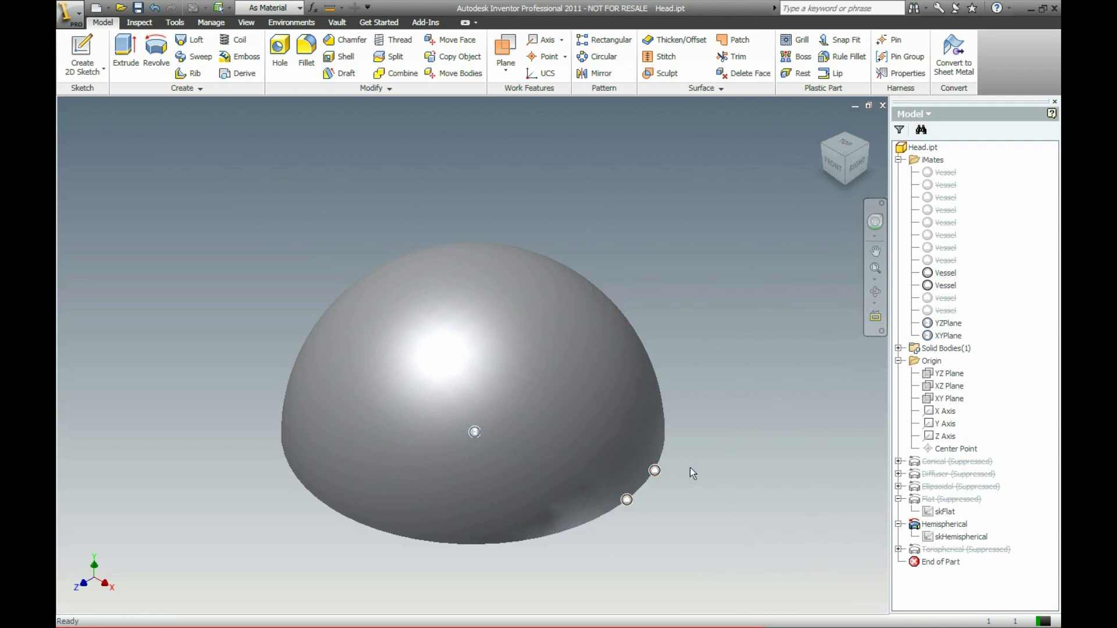
left_click(928, 526)
right_click(928, 526)
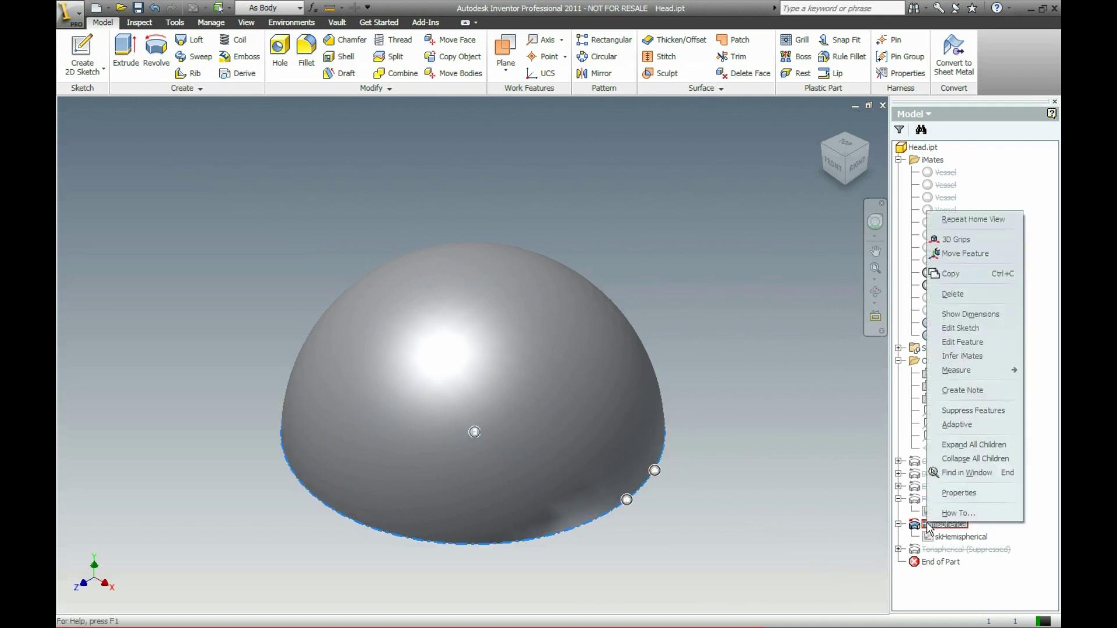
left_click(962, 412)
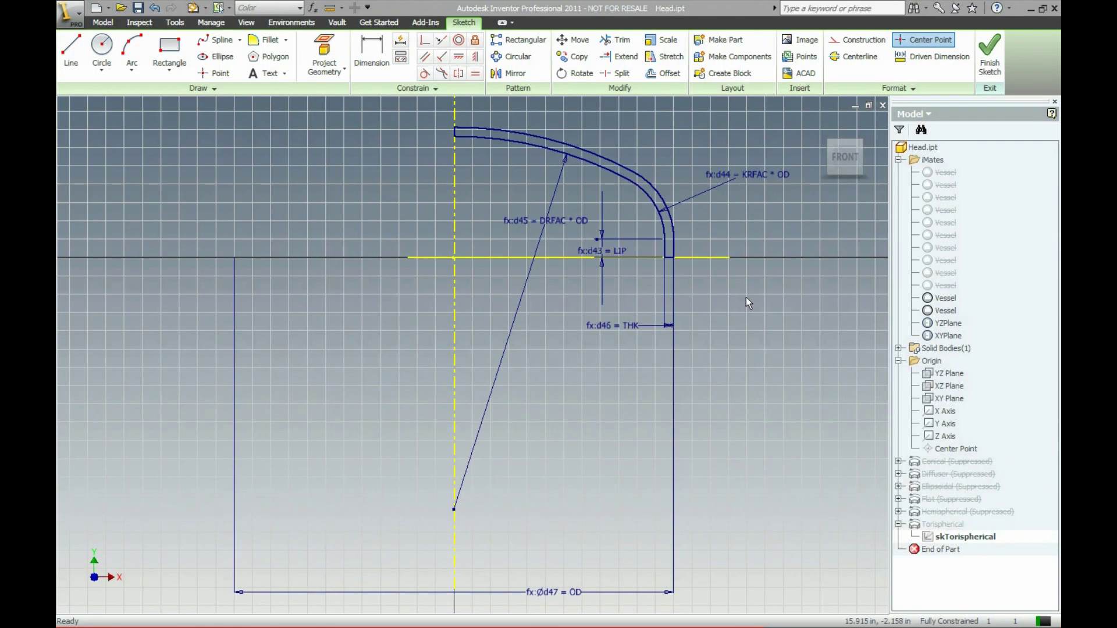
- Finish the torispherical sketch to build the dished dome and bring up Torispherical's actions
left_click(984, 50)
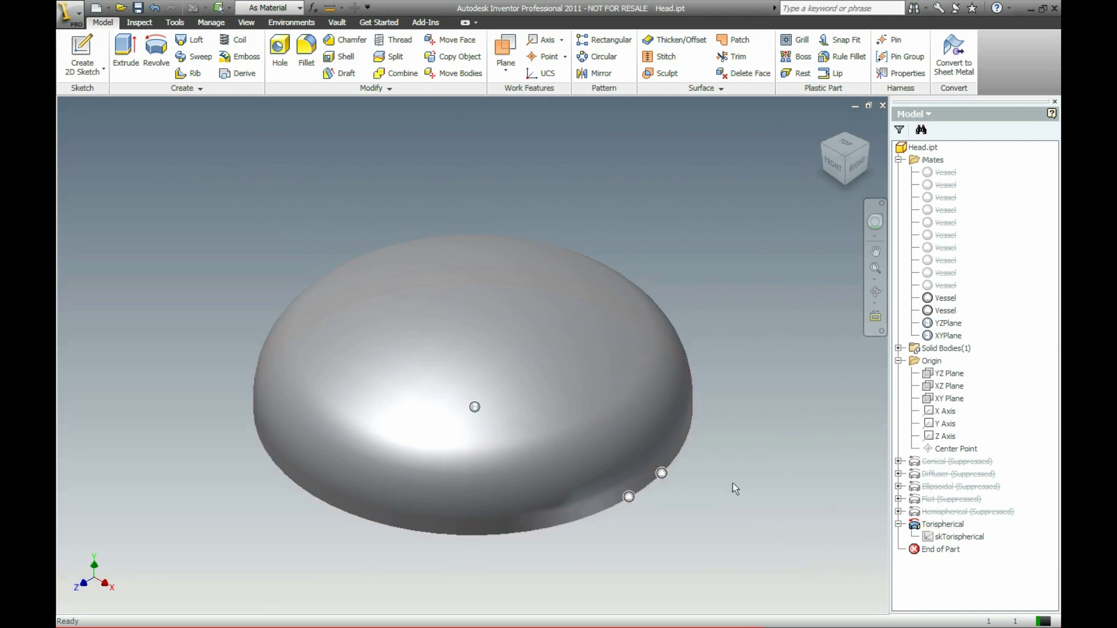
right_click(930, 526)
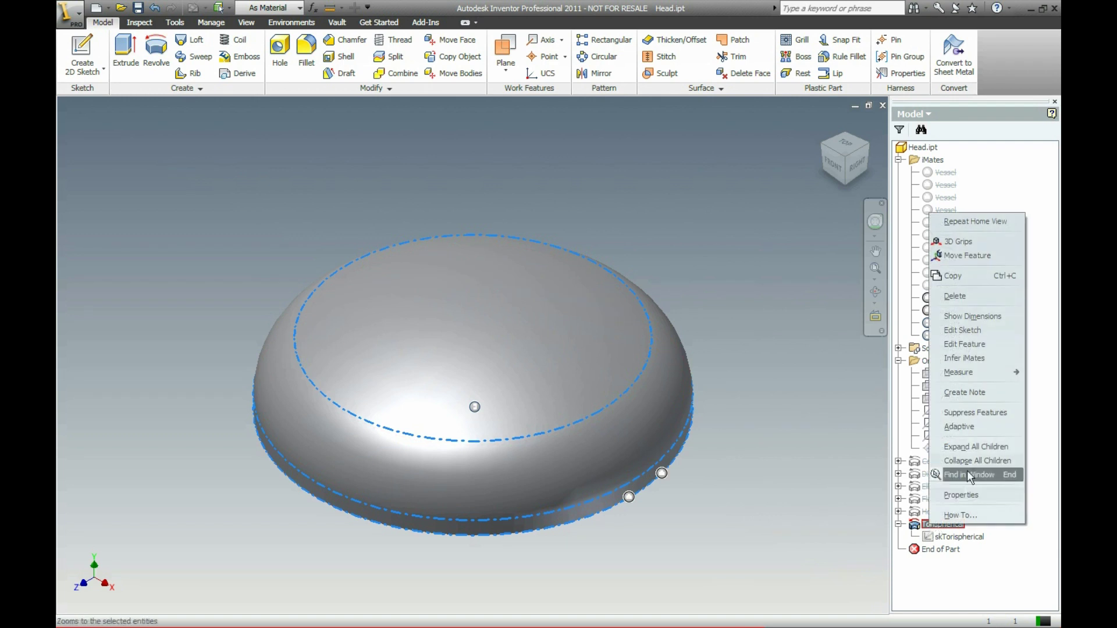